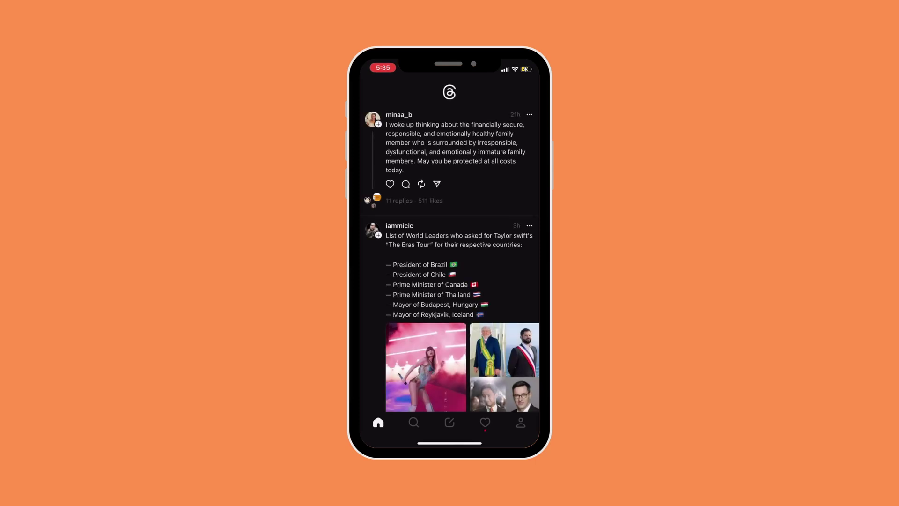
# Go to the account's own profile page from the bottom bar
pyautogui.click(520, 422)
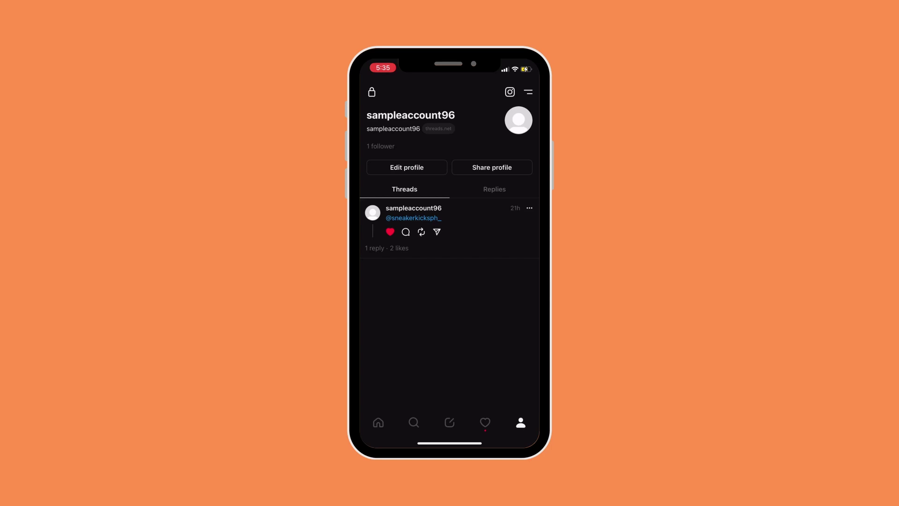
# Open Edit profile and bring up the profile picture photo options
pyautogui.click(407, 168)
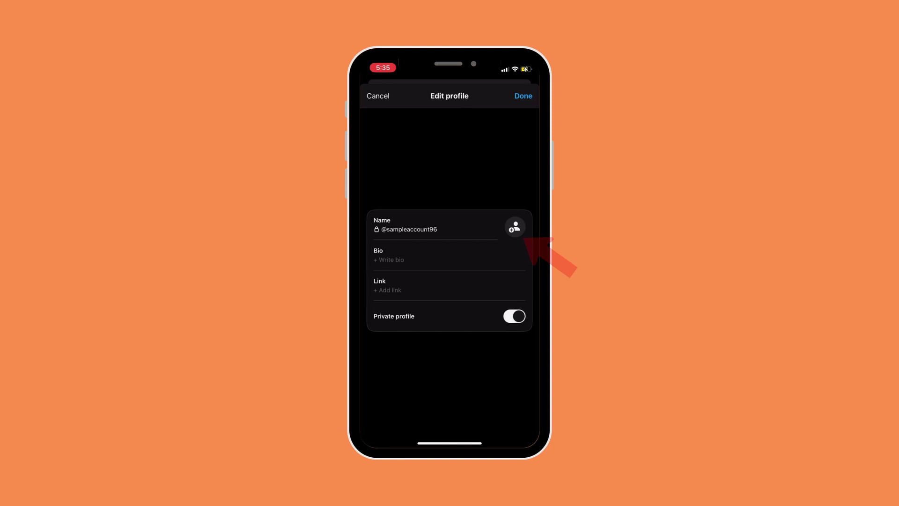
pyautogui.click(514, 226)
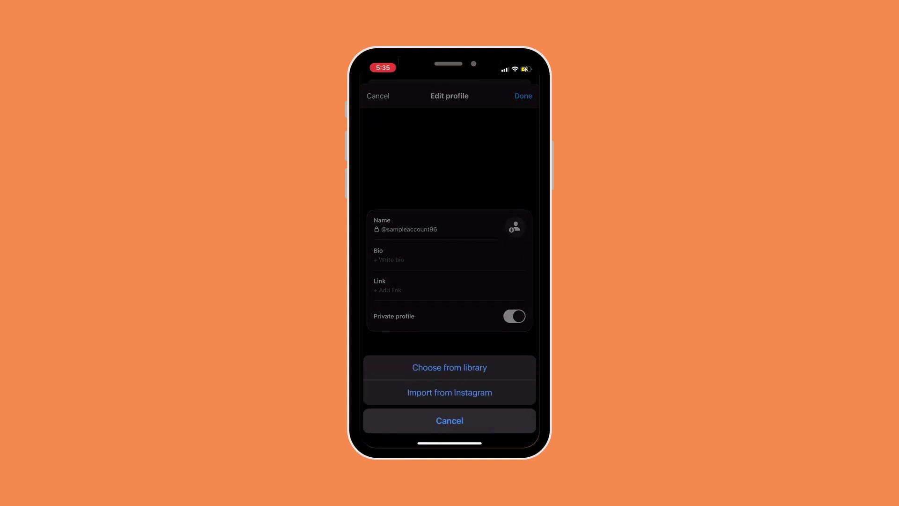
# Pick the cat photo from the phone's photo library
pyautogui.click(449, 367)
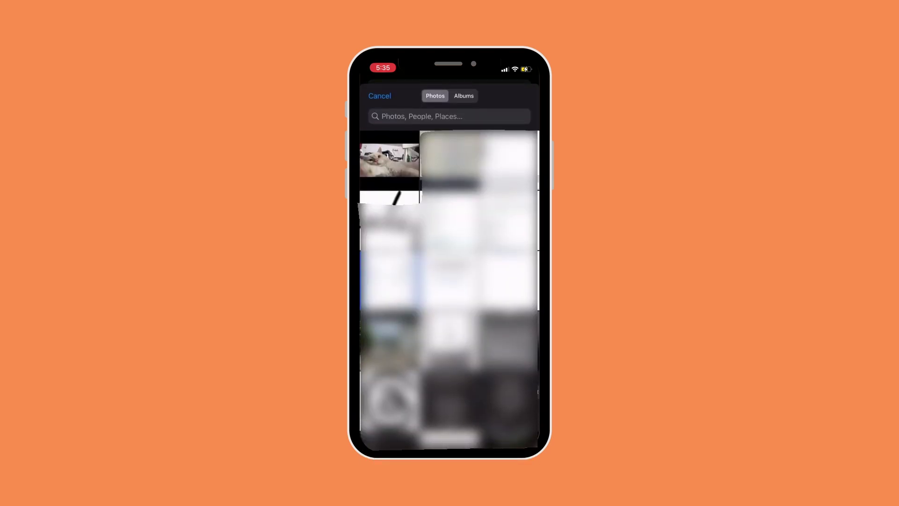
pyautogui.click(389, 160)
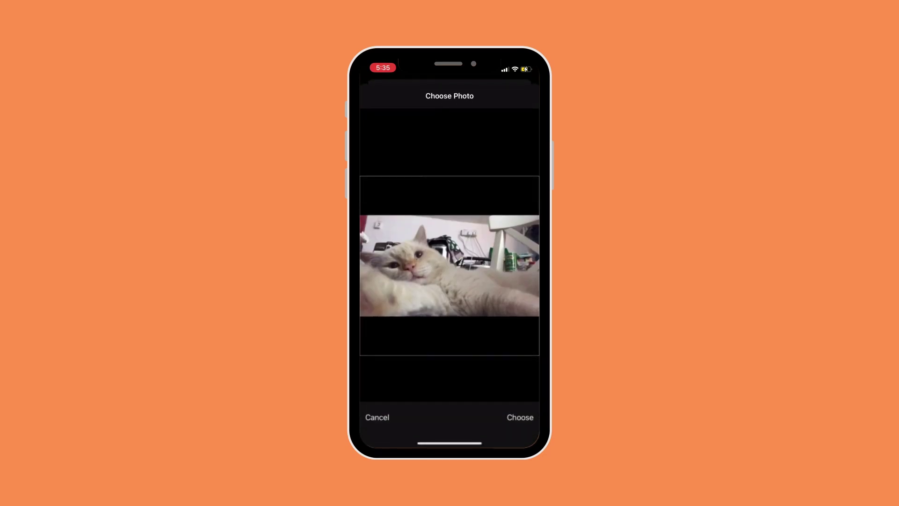
# Confirm the cat photo as profile picture and save the profile with Done
pyautogui.click(519, 417)
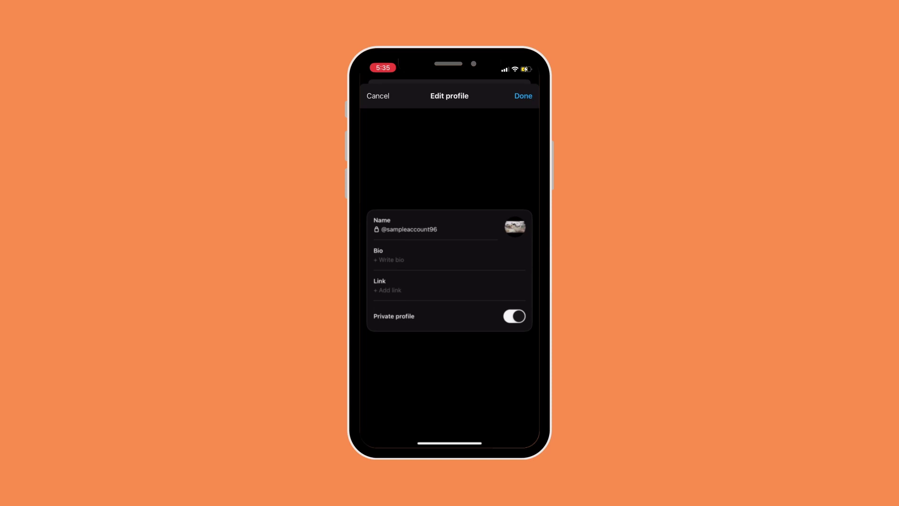
pyautogui.click(524, 95)
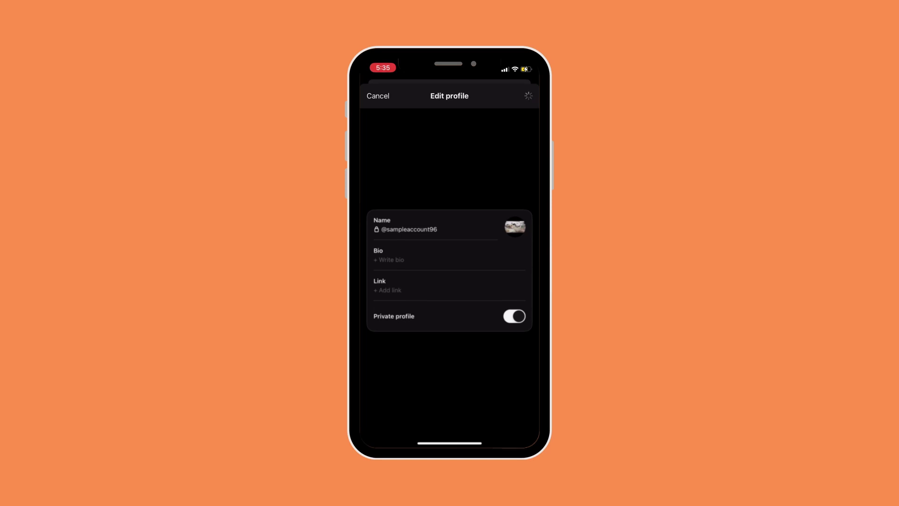